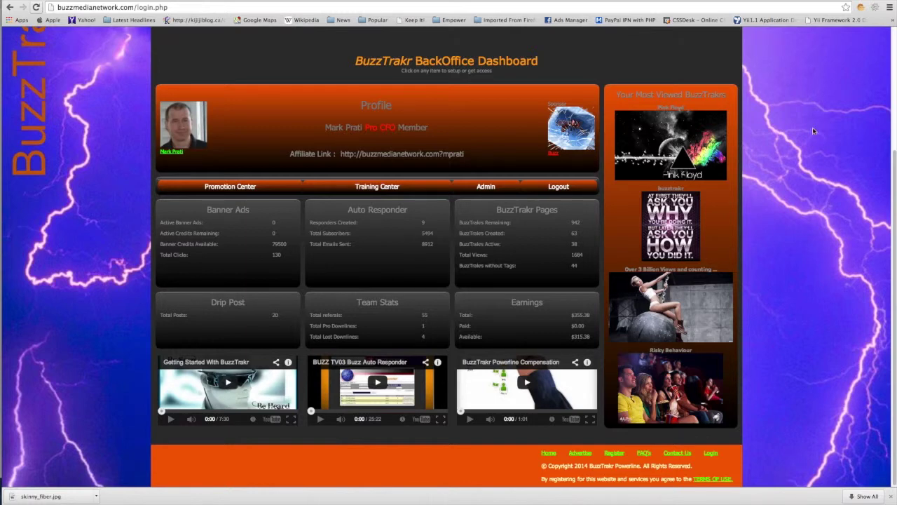
Open the BuzzTrakr Pages panel from the BackOffice Dashboard
{"action": "left_click", "coordinate": [531, 235]}
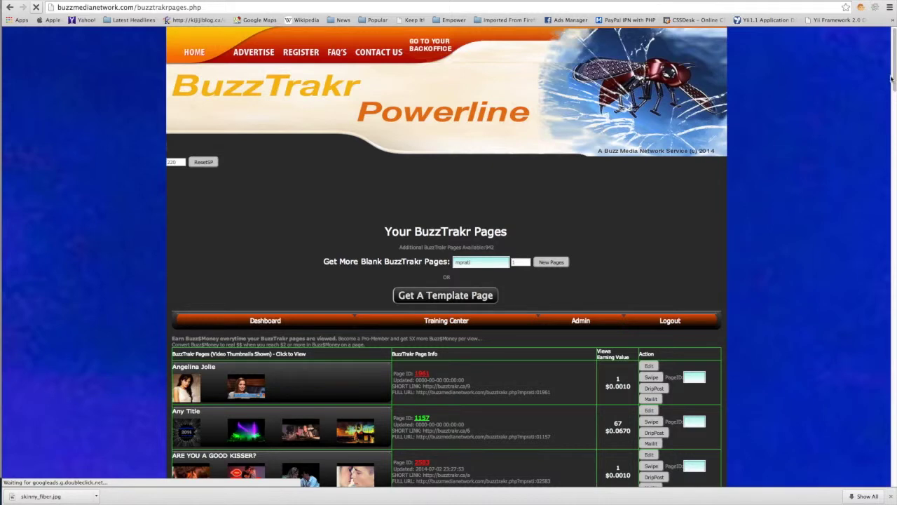
Review the BuzzTrakr pages list, Angelina Jolie through Eminem, then return to its top
{"action": "scroll", "coordinate": [894, 83], "scroll_direction": "down", "scroll_amount": 10}
{"action": "scroll", "coordinate": [894, 91], "scroll_direction": "up", "scroll_amount": 9}
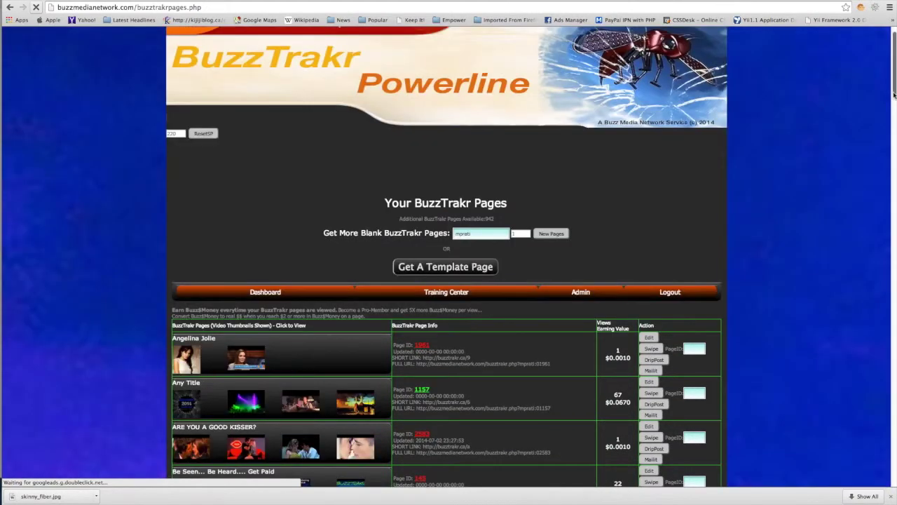
{"action": "left_click_drag", "start_coordinate": [894, 83], "coordinate": [895, 124]}
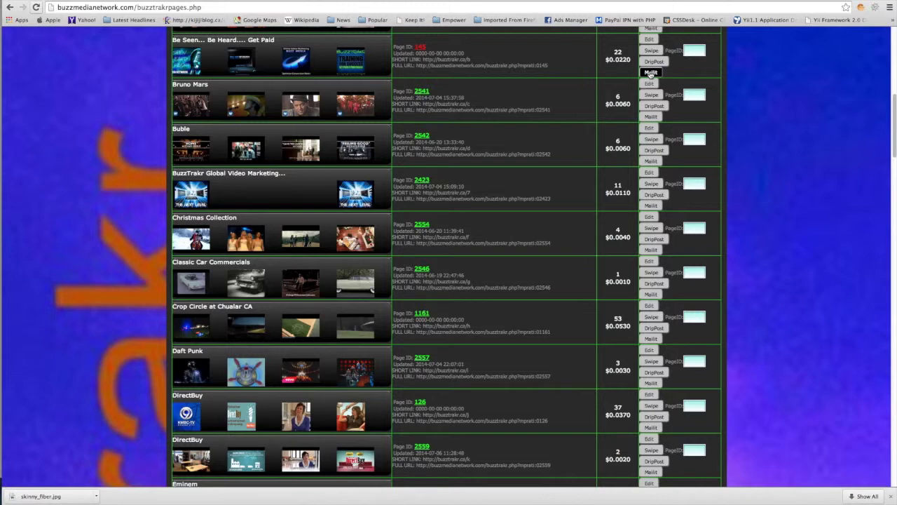
{"action": "left_click", "coordinate": [651, 73]}
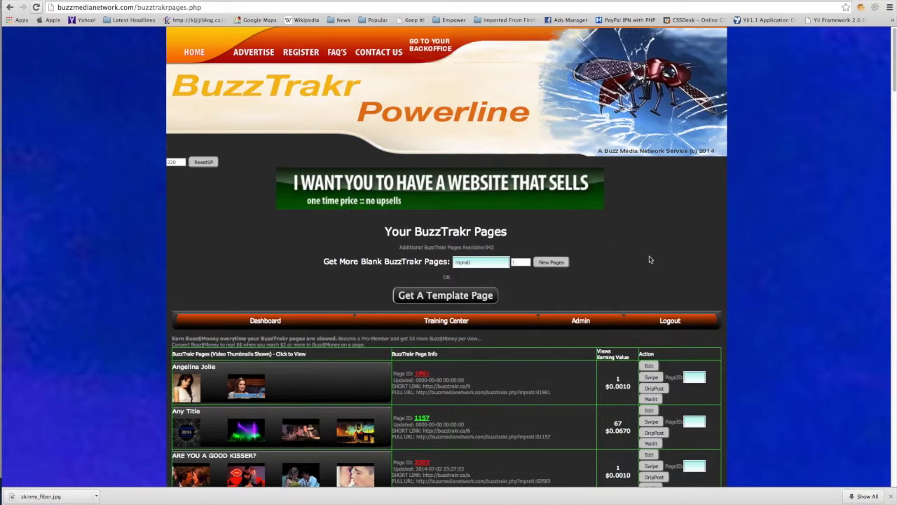
Return to the BackOffice Dashboard and review its summary: 63 BuzzTrakrs, 1684 views, $355.38 earnings
{"action": "left_click", "coordinate": [297, 322]}
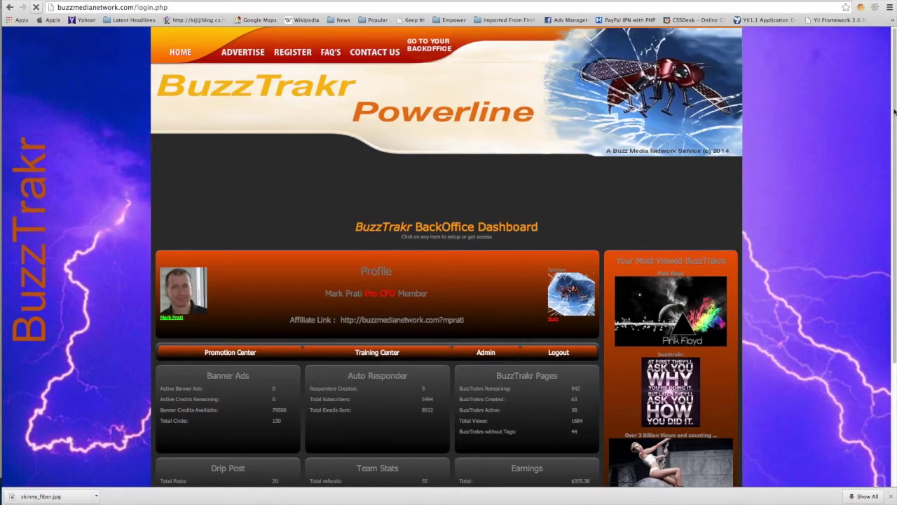
{"action": "scroll", "coordinate": [895, 111], "scroll_direction": "down", "scroll_amount": 1}
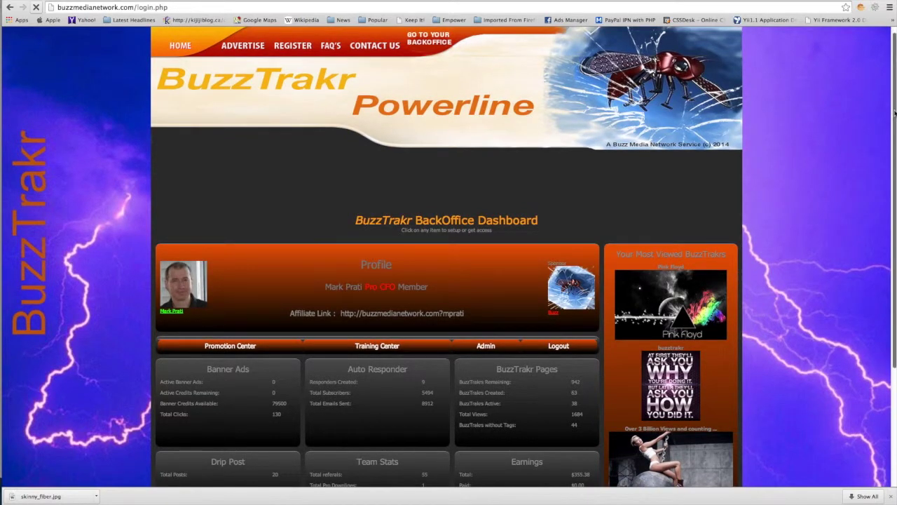
{"action": "scroll", "coordinate": [895, 153], "scroll_direction": "down", "scroll_amount": 2}
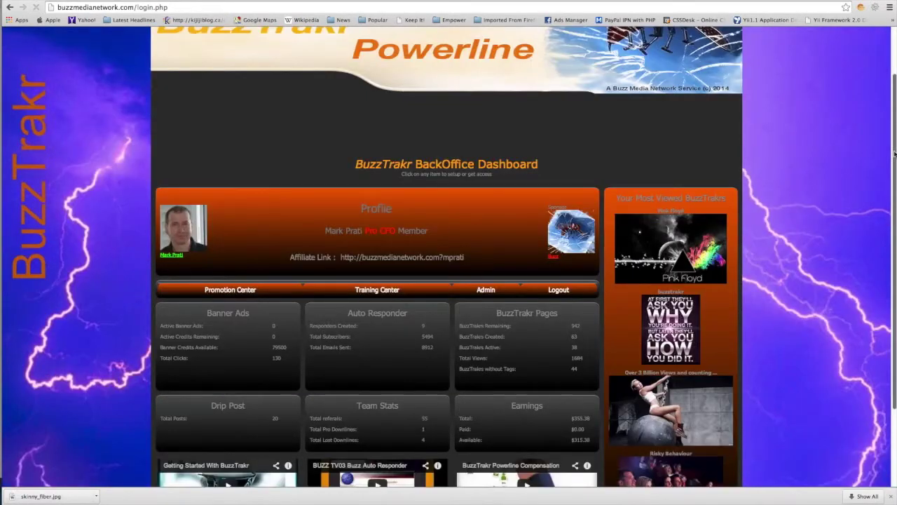
{"action": "scroll", "coordinate": [893, 182], "scroll_direction": "down", "scroll_amount": 3}
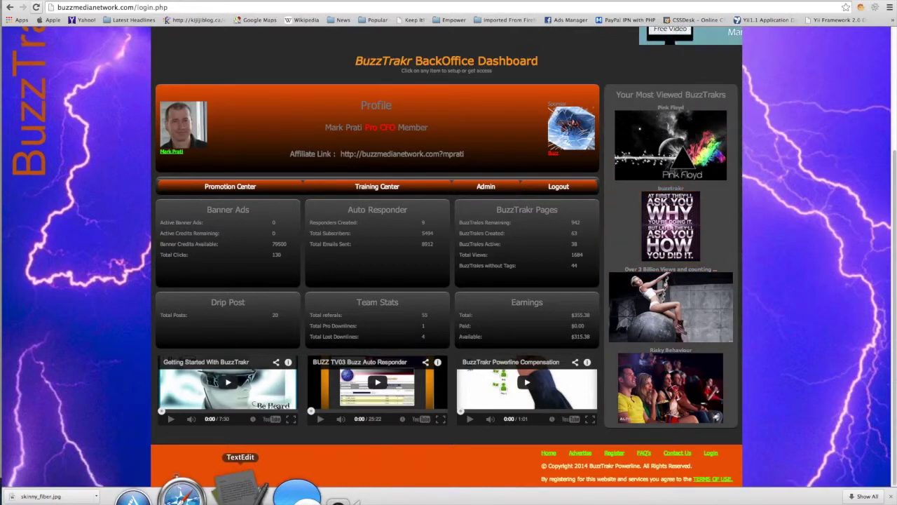
Bring the emailimport document forward in TextEdit and enlarge its window to show full lines
{"action": "left_click", "coordinate": [241, 491]}
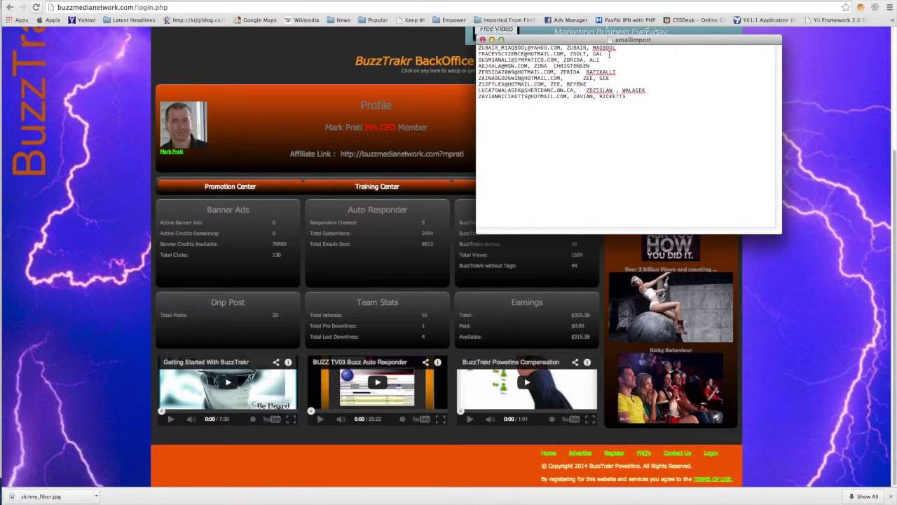
{"action": "left_click", "coordinate": [478, 48]}
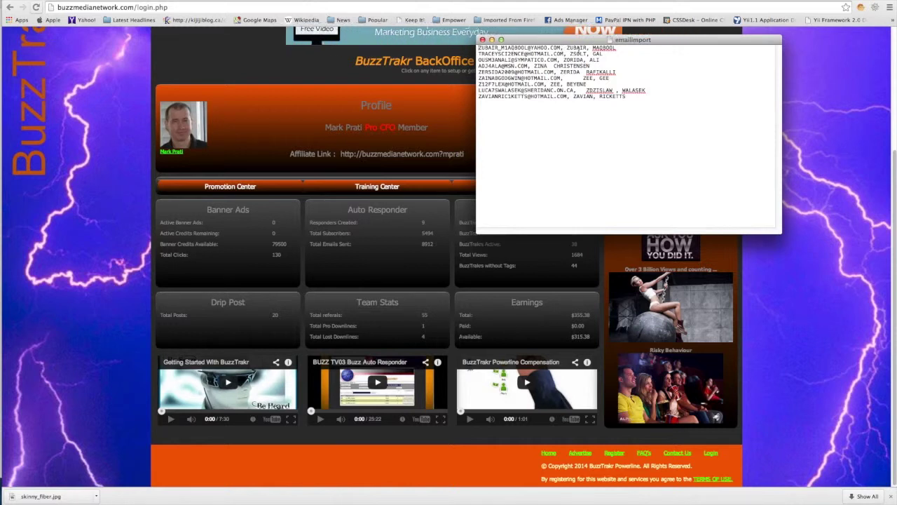
{"action": "left_click_drag", "start_coordinate": [781, 235], "coordinate": [842, 298]}
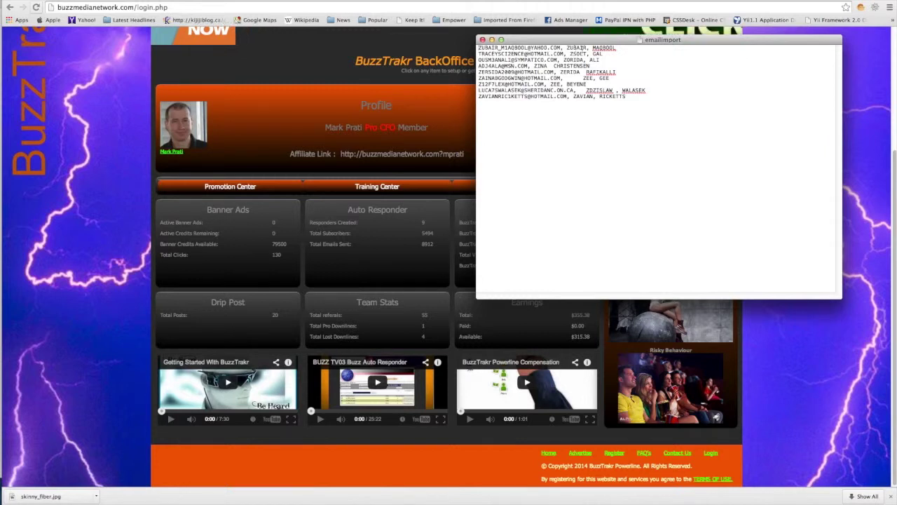
Delete the trailing names from lines 1 and 2 of emailimport, then go back to the browser dashboard
{"action": "left_click_drag", "start_coordinate": [593, 48], "coordinate": [617, 48]}
{"action": "key", "text": "BackSpace"}
{"action": "key", "text": "BackSpace"}
{"action": "key", "text": "BackSpace"}
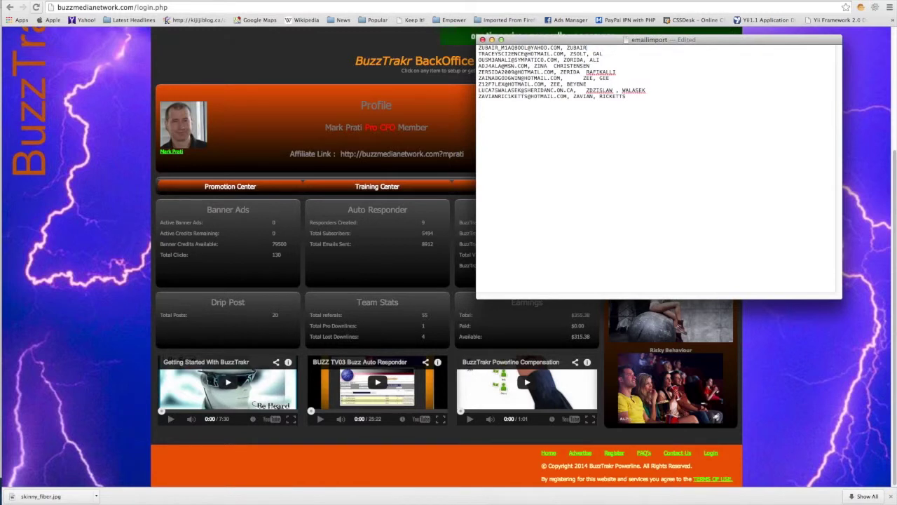
{"action": "left_click_drag", "start_coordinate": [563, 54], "coordinate": [610, 53]}
{"action": "key", "text": "BackSpace"}
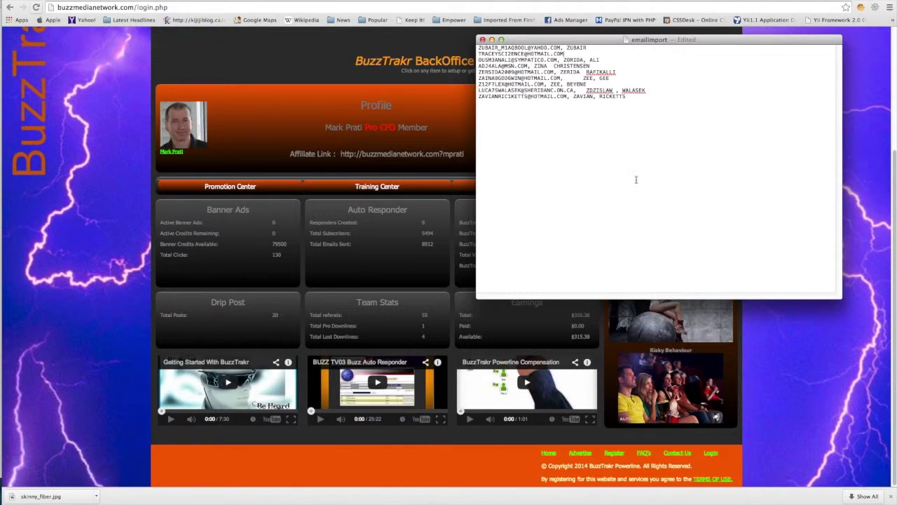
{"action": "left_click", "coordinate": [786, 395]}
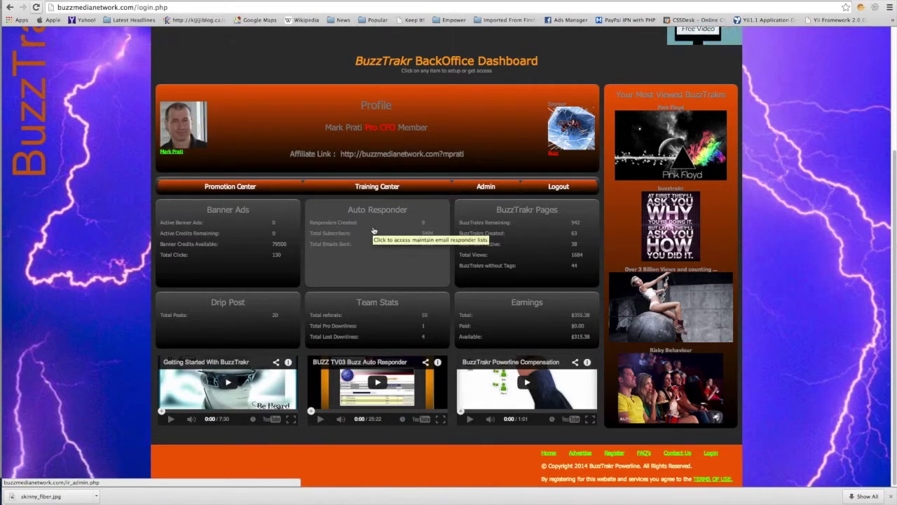
Open the Auto Responder panel and log into the Buzz Responder control panel
{"action": "left_click", "coordinate": [373, 230]}
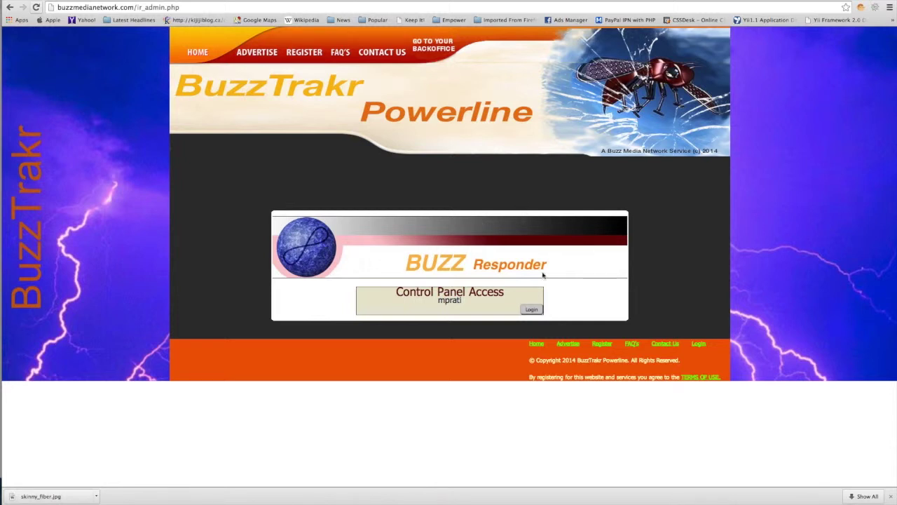
{"action": "left_click", "coordinate": [532, 309]}
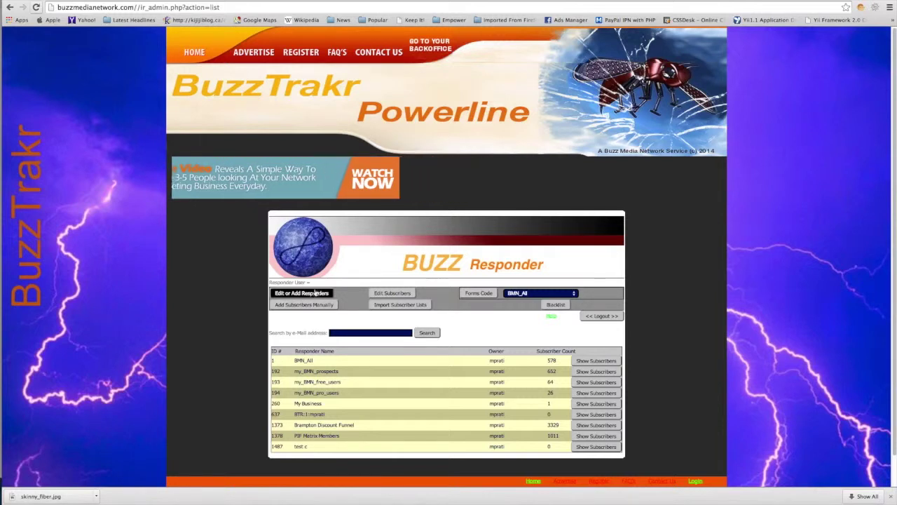
Go to Edit or Add Responders and choose Add a Responder
{"action": "left_click", "coordinate": [316, 296]}
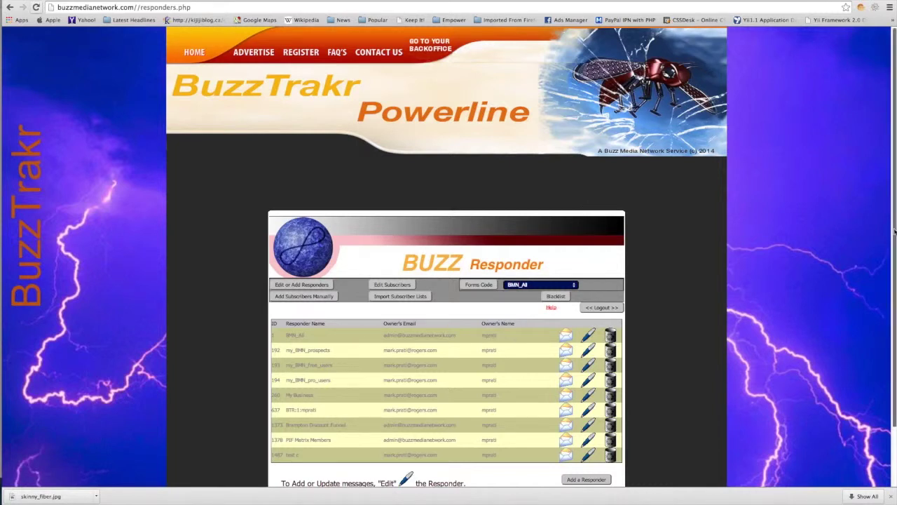
{"action": "scroll", "coordinate": [894, 231], "scroll_direction": "down", "scroll_amount": 2}
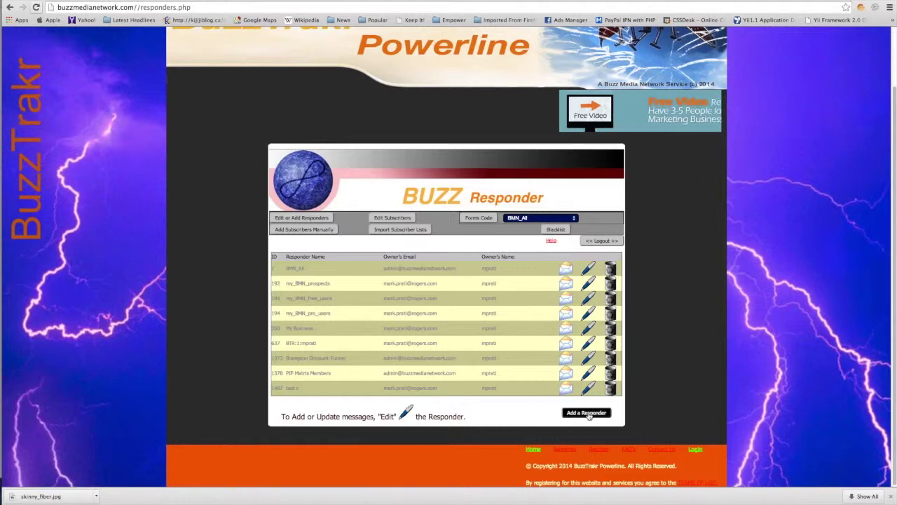
{"action": "left_click", "coordinate": [588, 413]}
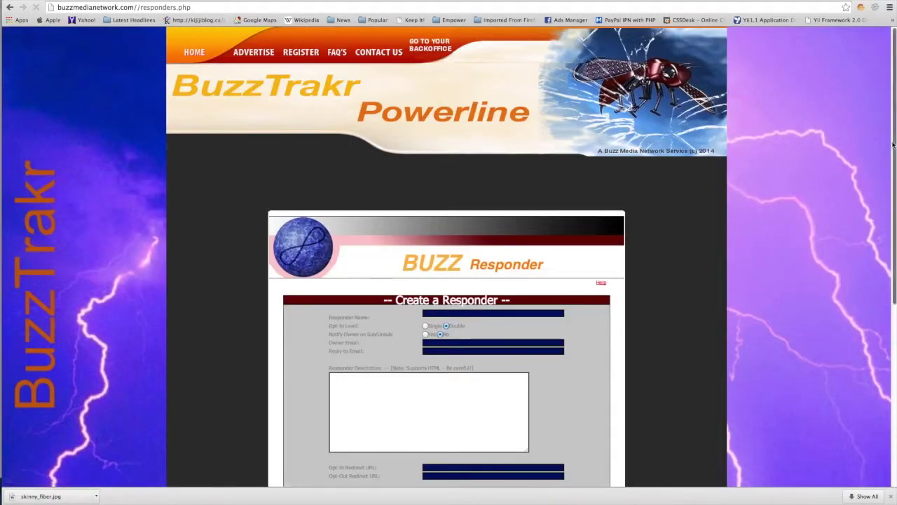
Bring the blank Create a Responder form into view and place the cursor in Responder Name
{"action": "left_click_drag", "start_coordinate": [895, 165], "coordinate": [894, 198]}
{"action": "scroll", "coordinate": [895, 198], "scroll_direction": "down", "scroll_amount": 5}
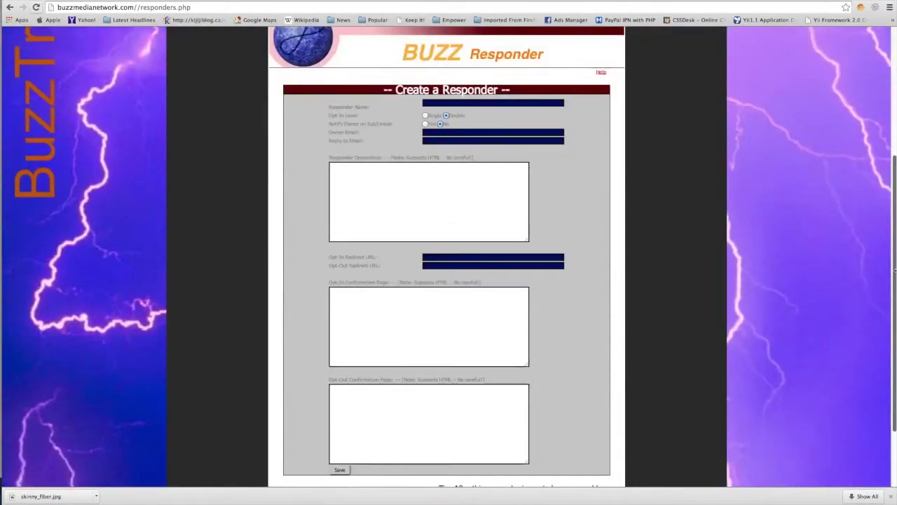
{"action": "scroll", "coordinate": [485, 169], "scroll_direction": "up", "scroll_amount": 2}
{"action": "left_click", "coordinate": [454, 165]}
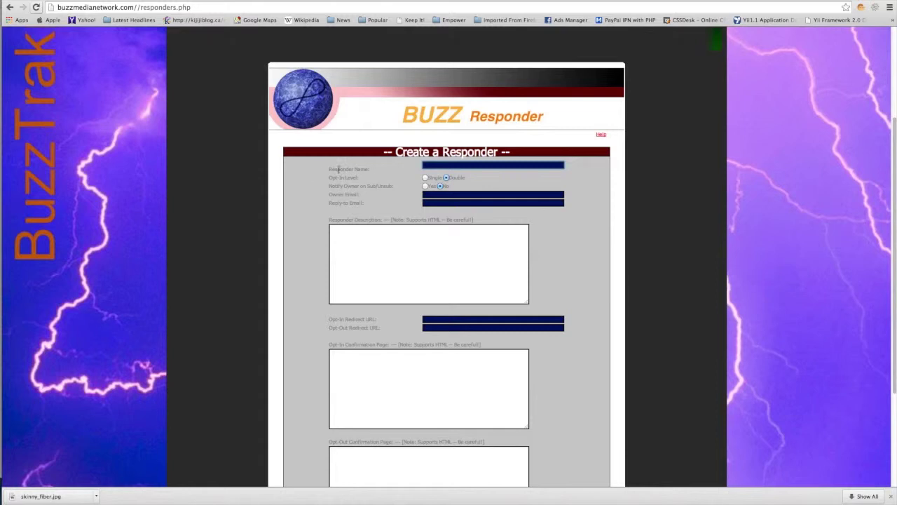
{"action": "key", "text": "Down"}
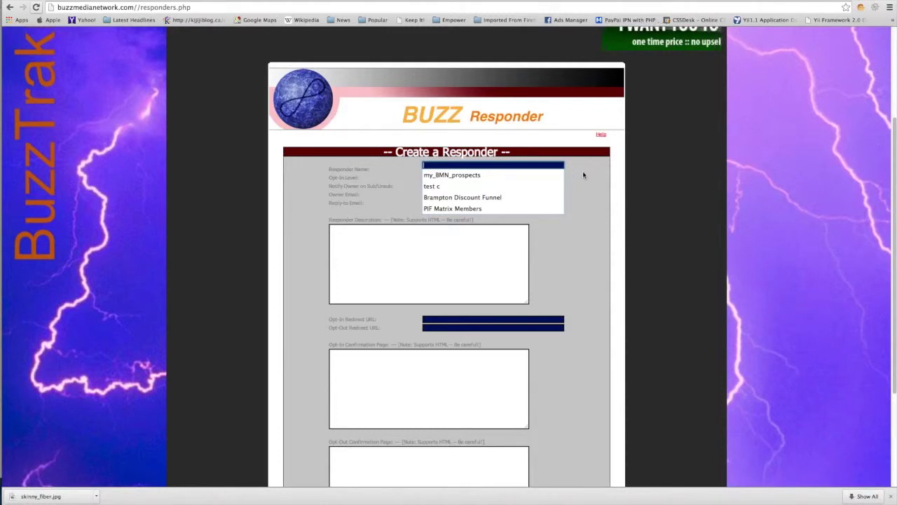
Name the responder 'My test campaign' and fill the owner and reply-to e-mails from suggestions
{"action": "type", "text": "My "}
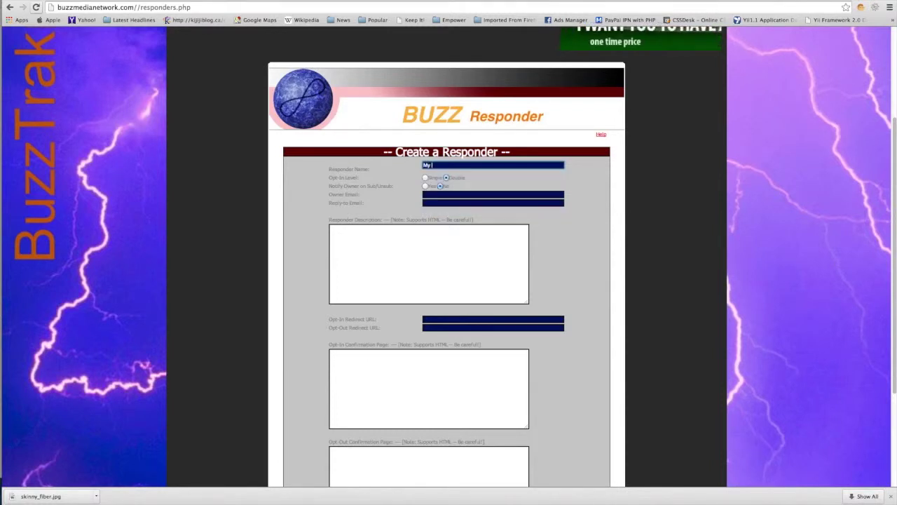
{"action": "type", "text": "test"}
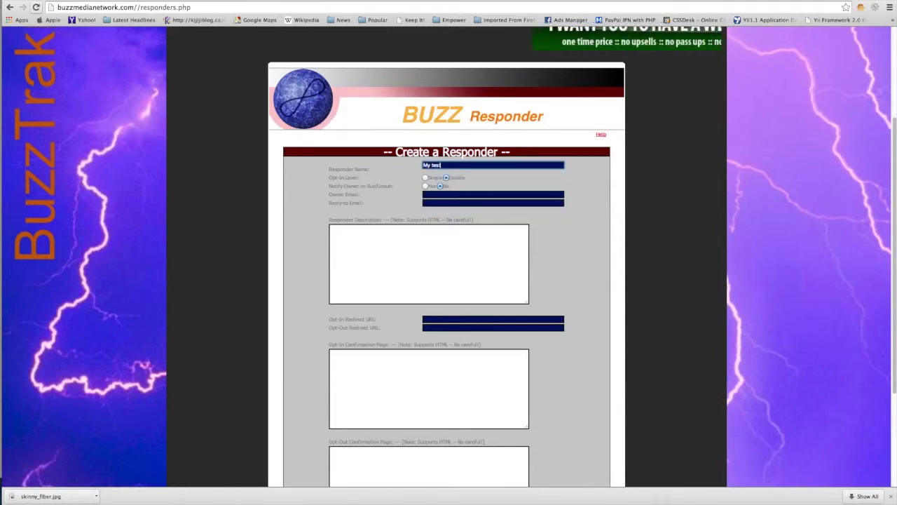
{"action": "type", "text": " campai"}
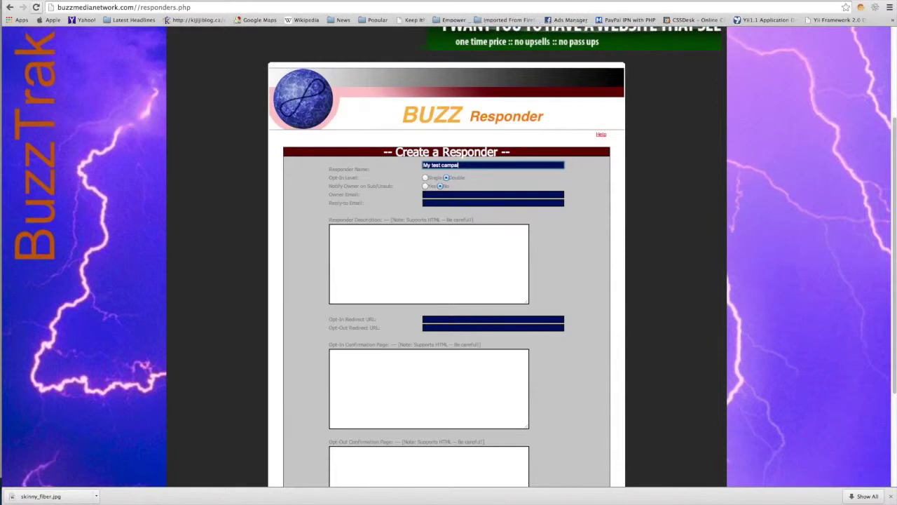
{"action": "type", "text": "gn"}
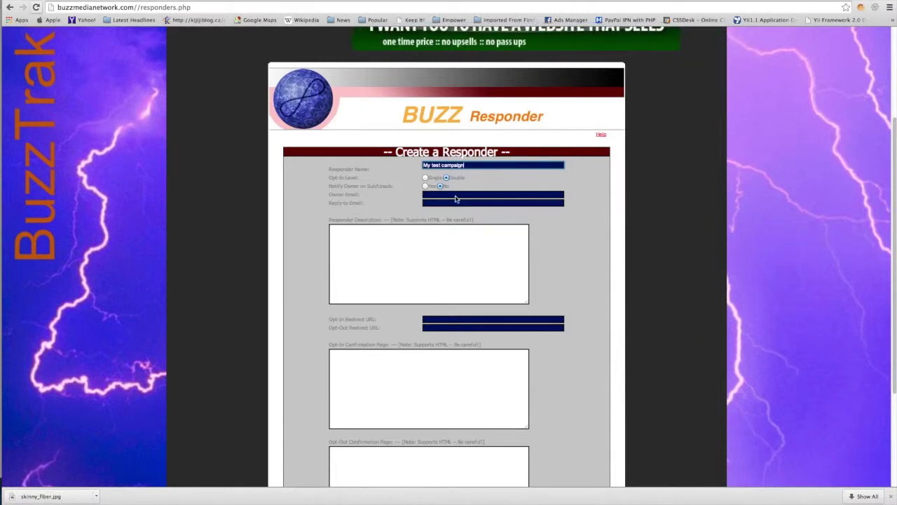
{"action": "left_click", "coordinate": [440, 194]}
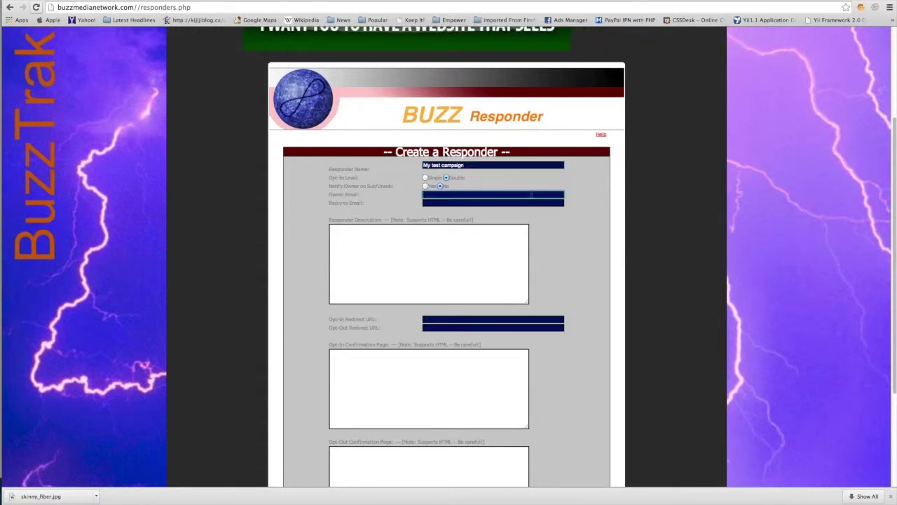
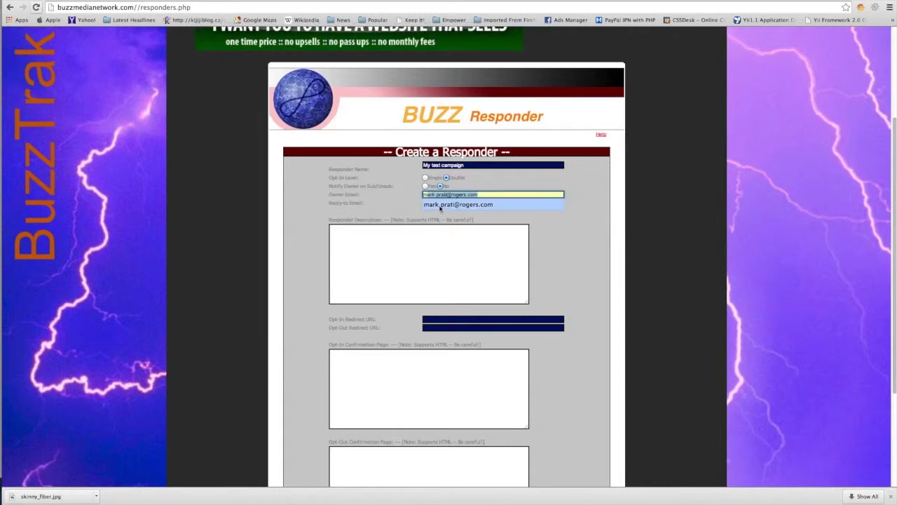
{"action": "left_click", "coordinate": [440, 204]}
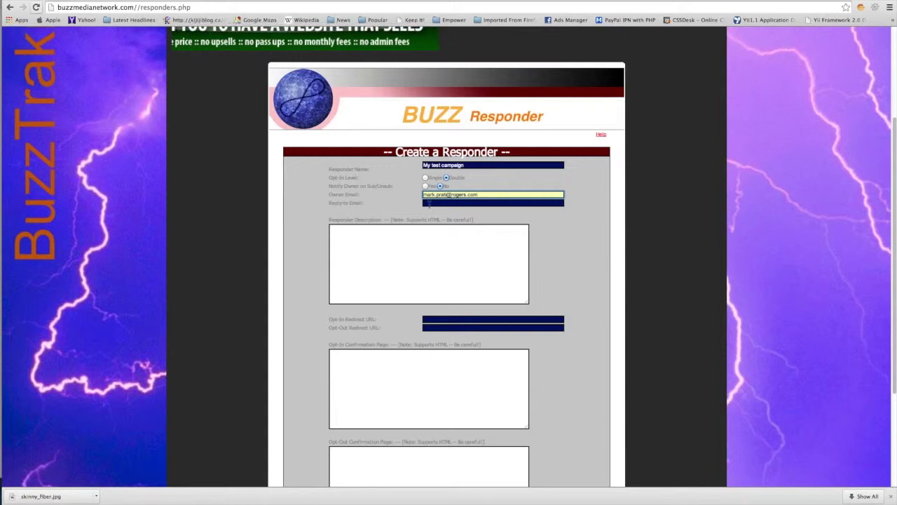
{"action": "left_click", "coordinate": [429, 203]}
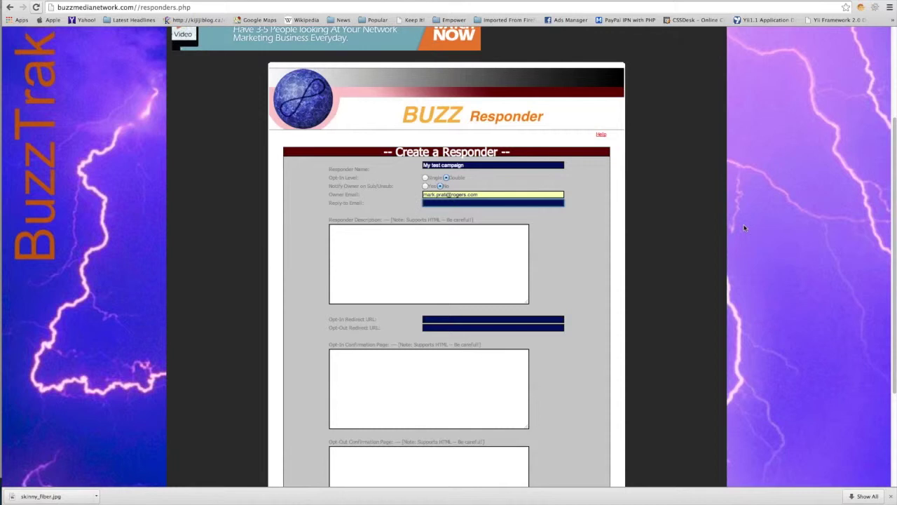
{"action": "type", "text": "m"}
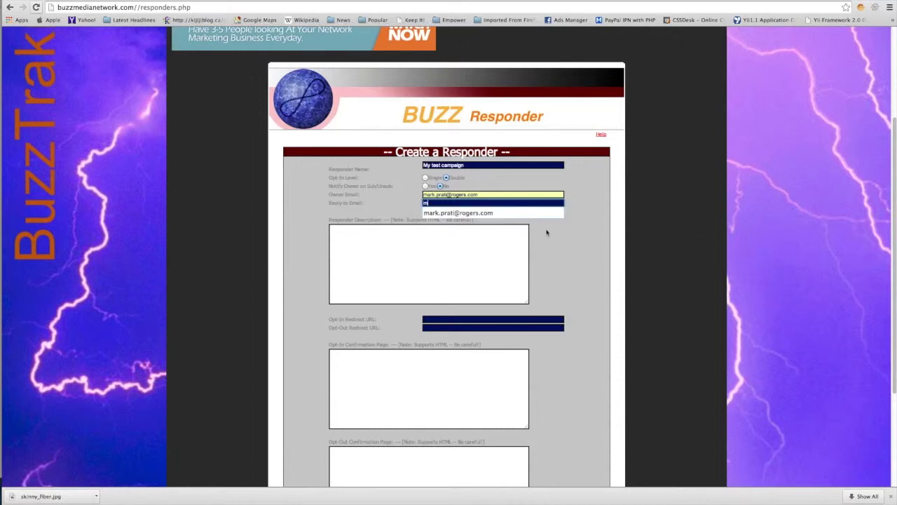
{"action": "left_click", "coordinate": [486, 213]}
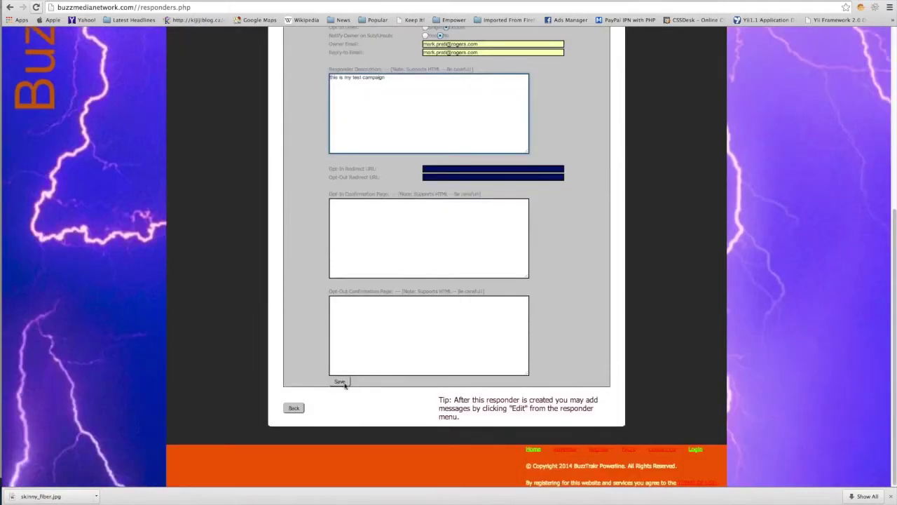
Save and submit the new responder, then go back to the responder list
{"action": "left_click", "coordinate": [341, 382]}
{"action": "scroll", "coordinate": [470, 375], "scroll_direction": "up", "scroll_amount": 3}
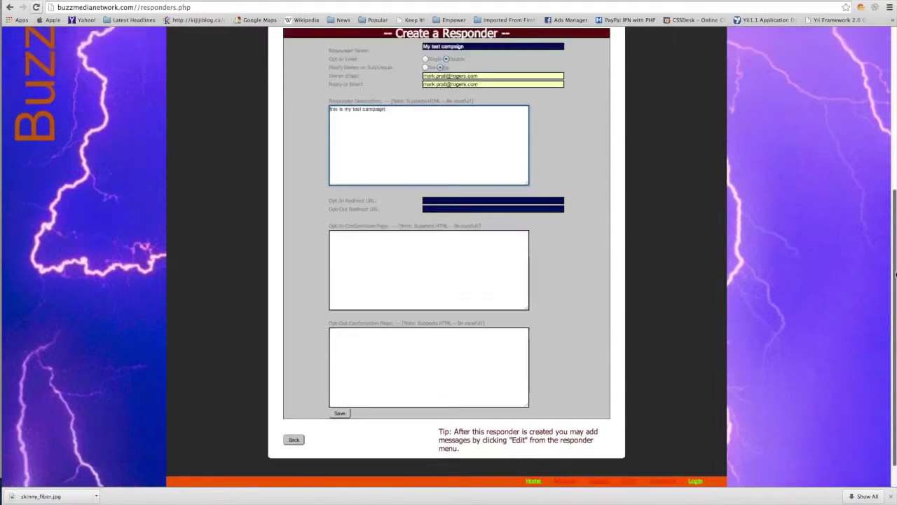
{"action": "scroll", "coordinate": [449, 256], "scroll_direction": "down", "scroll_amount": 2}
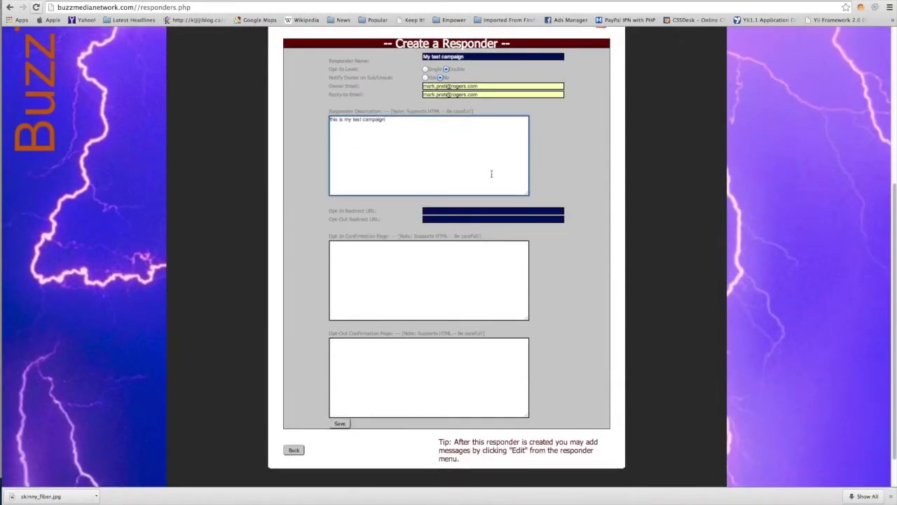
{"action": "left_click", "coordinate": [348, 422]}
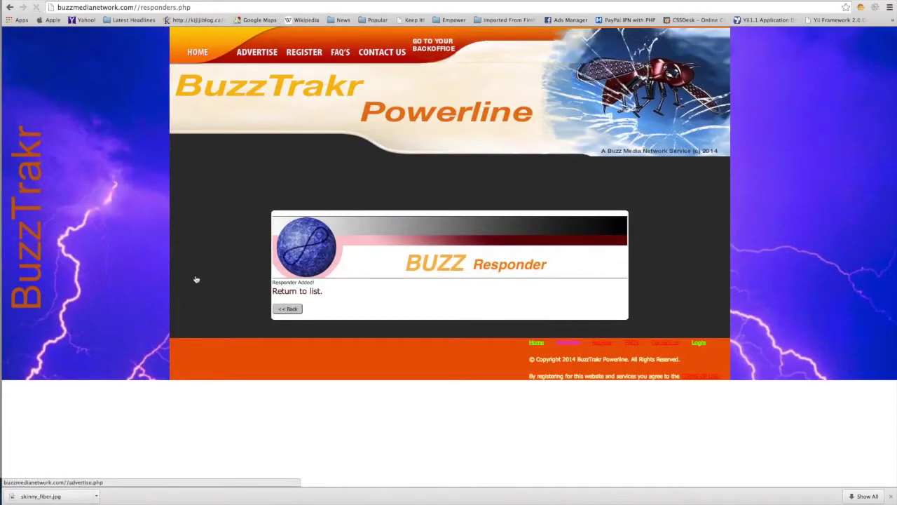
{"action": "left_click", "coordinate": [288, 309]}
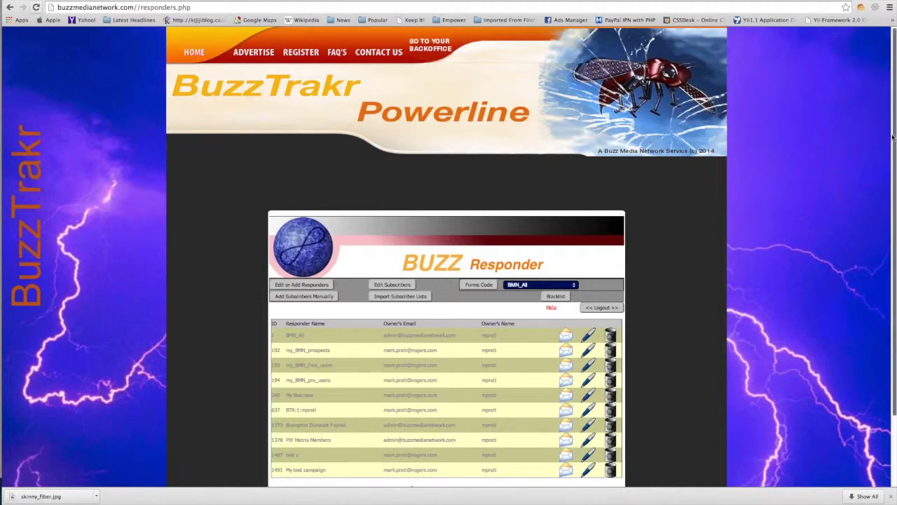
Scroll past 'My test campaign' (ID 1491) and open the Import Subscriber Lists page
{"action": "scroll", "coordinate": [893, 138], "scroll_direction": "down", "scroll_amount": 3}
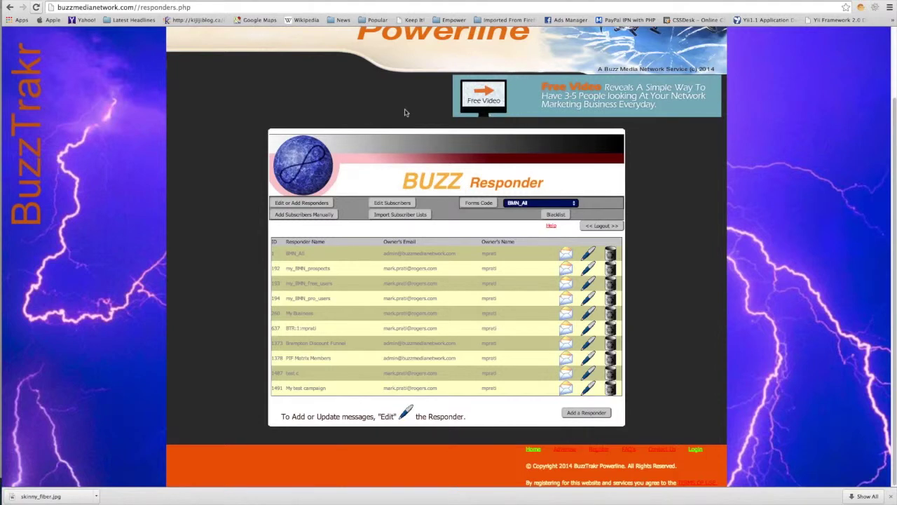
{"action": "left_click", "coordinate": [401, 215]}
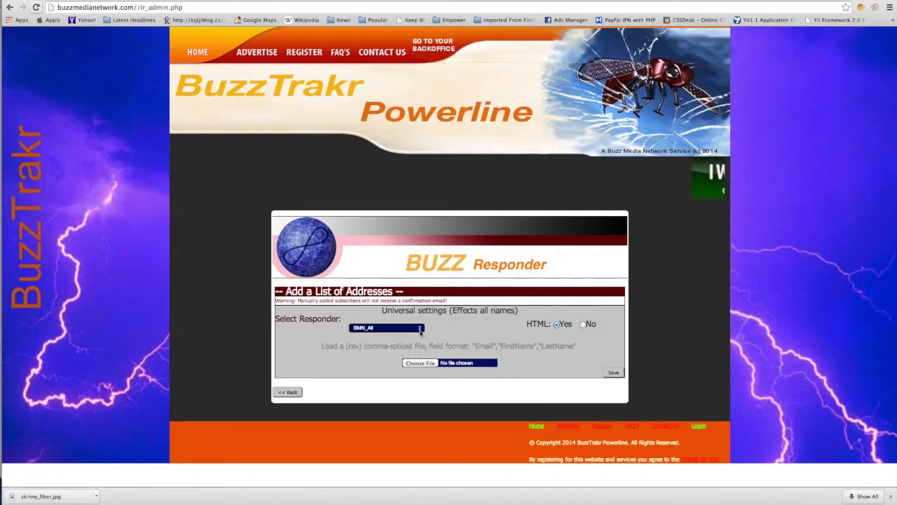
Pick My test campaign as the import responder and bring up the address-file chooser
{"action": "left_click", "coordinate": [421, 333]}
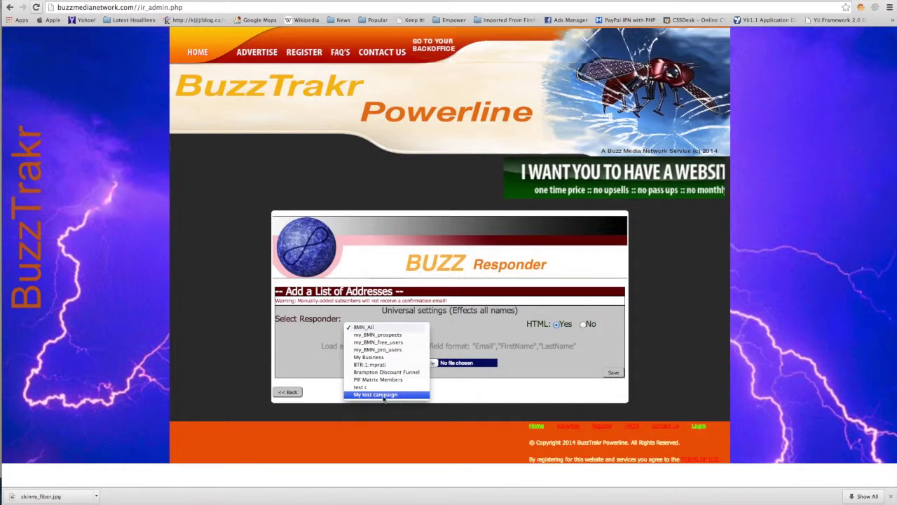
{"action": "left_click", "coordinate": [385, 395]}
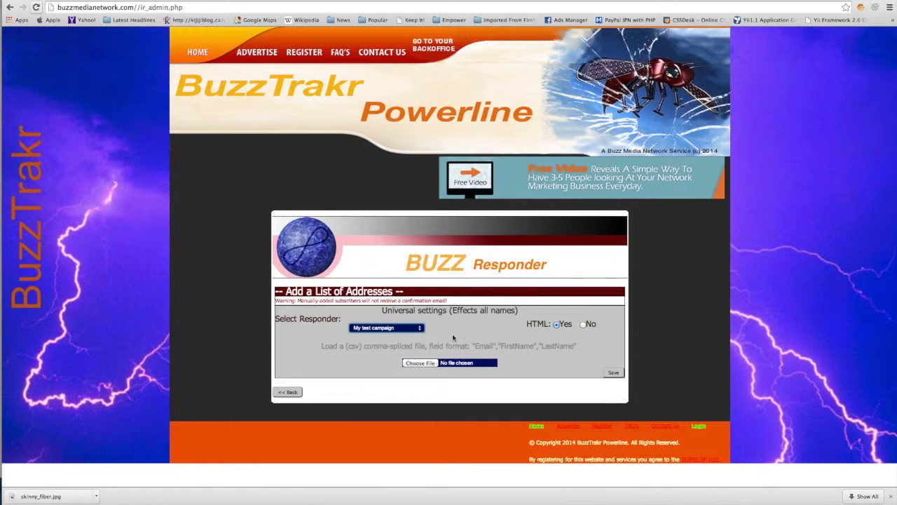
{"action": "left_click", "coordinate": [420, 363]}
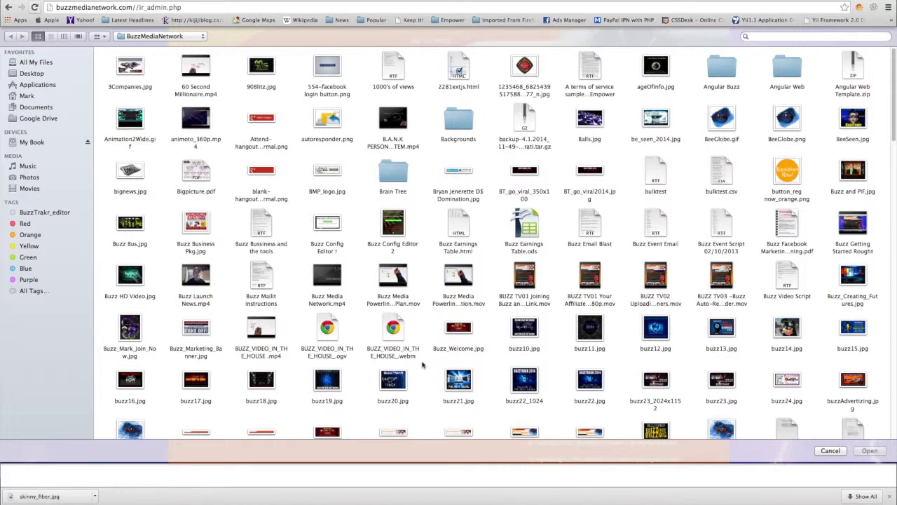
Attach the emailimport file from the Desktop to the address import form
{"action": "key", "text": "super+shift+d"}
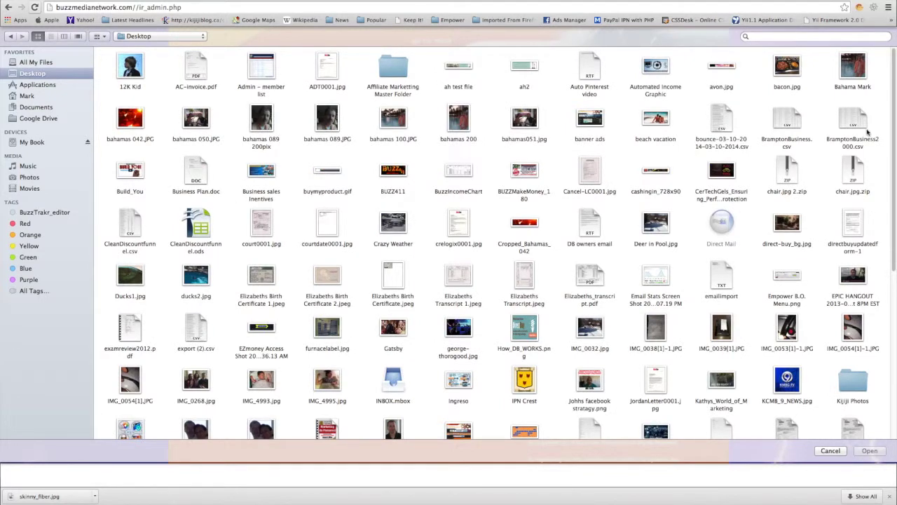
{"action": "scroll", "coordinate": [894, 138], "scroll_direction": "down", "scroll_amount": 1}
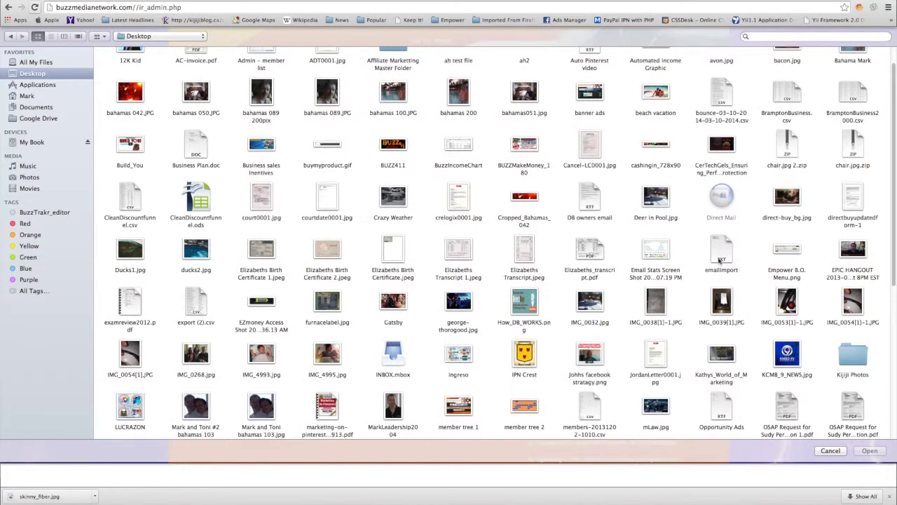
{"action": "left_click", "coordinate": [722, 253]}
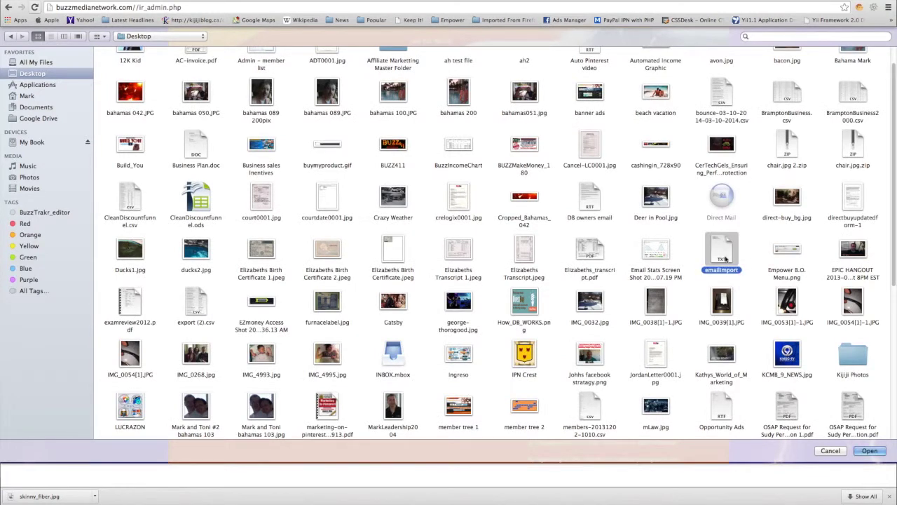
{"action": "left_click", "coordinate": [869, 451]}
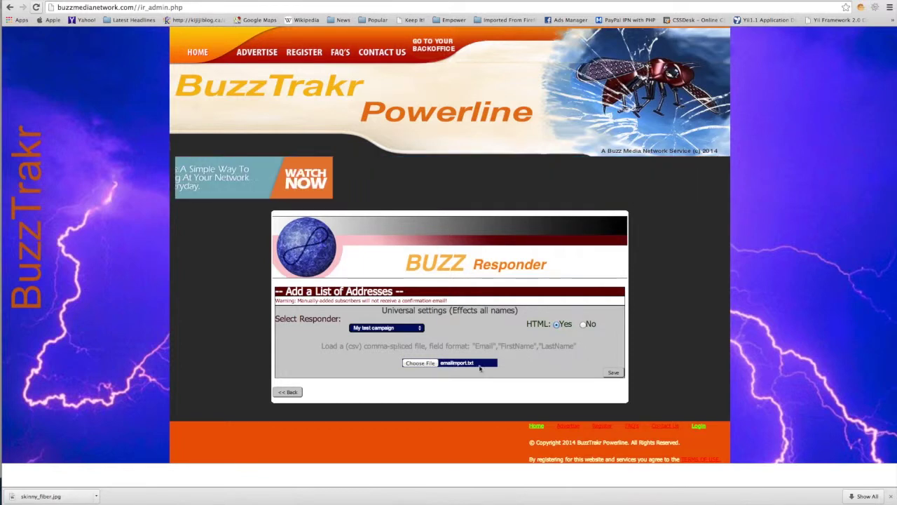
Upload the emailimport list into My test campaign and return to the subscriber overview
{"action": "left_click", "coordinate": [614, 374]}
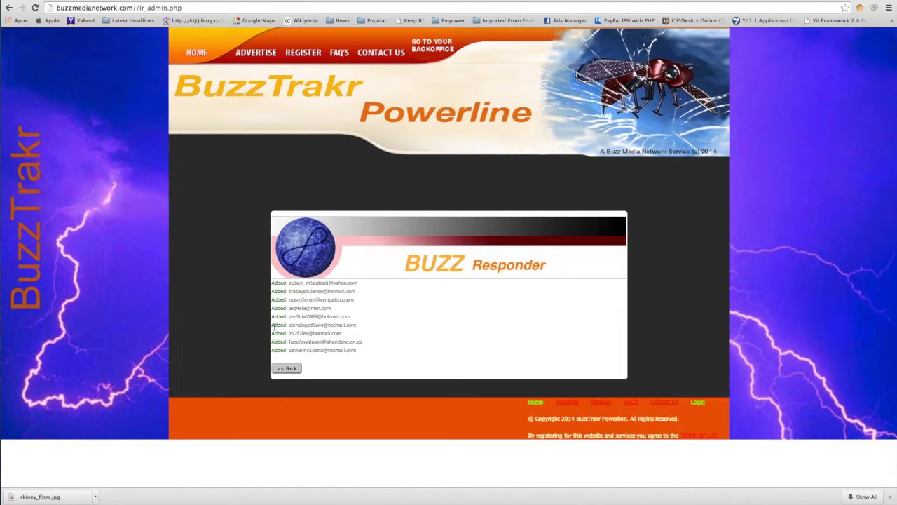
{"action": "left_click", "coordinate": [292, 370]}
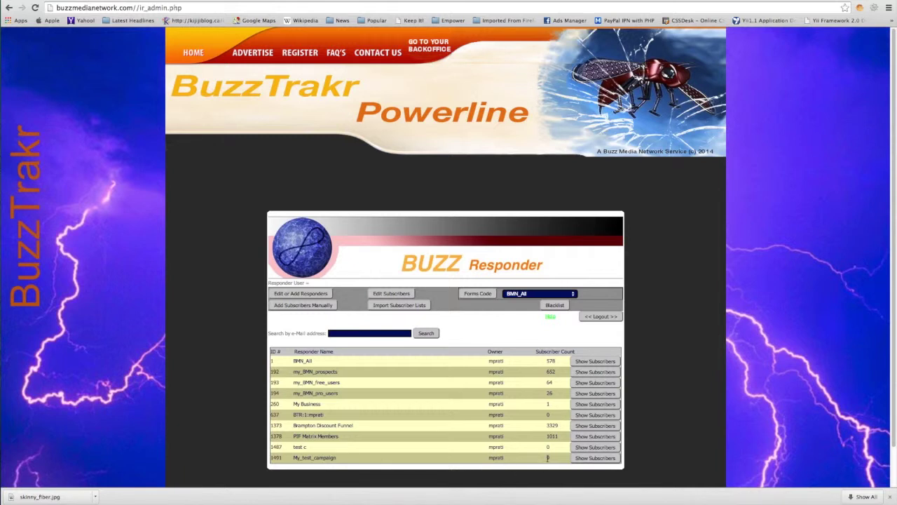
Check the nine subscribers listed for My_test_campaign, then log out to the BackOffice dashboard
{"action": "left_click", "coordinate": [597, 459]}
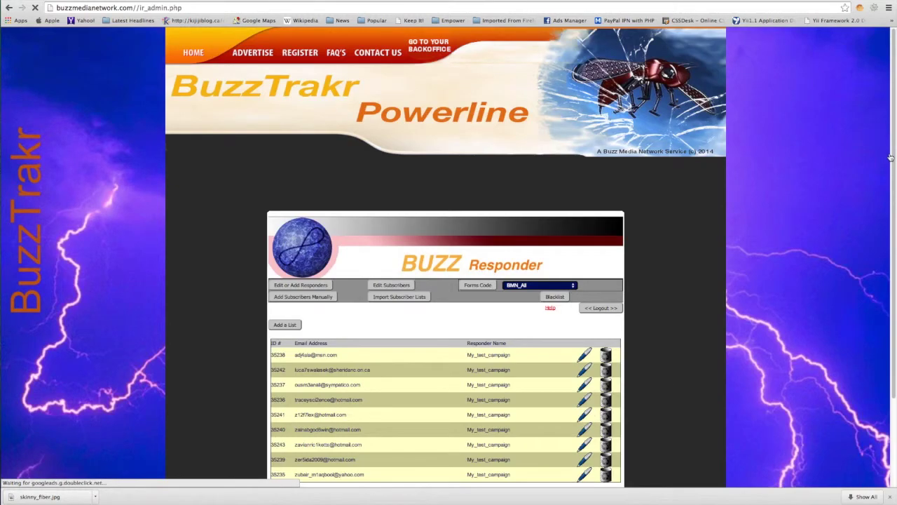
{"action": "scroll", "coordinate": [669, 386], "scroll_direction": "down", "scroll_amount": 1}
{"action": "scroll", "coordinate": [531, 326], "scroll_direction": "down", "scroll_amount": 5}
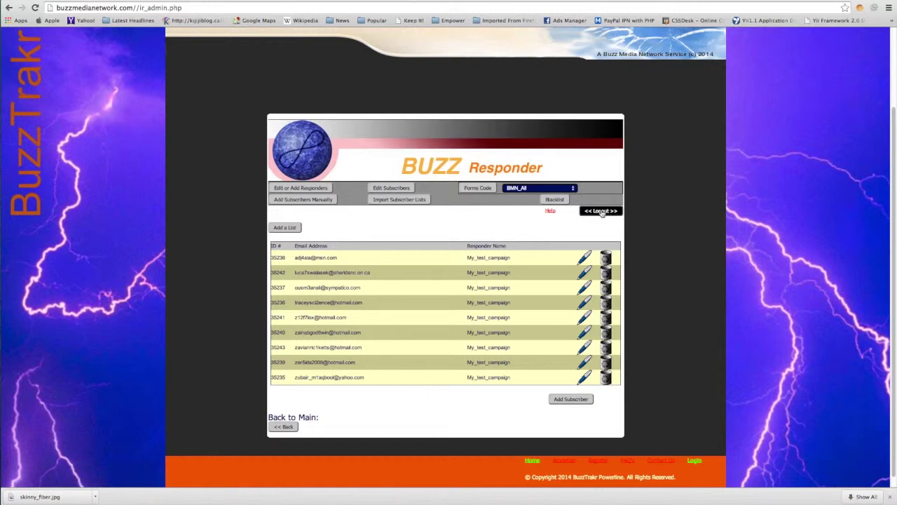
{"action": "left_click", "coordinate": [601, 211]}
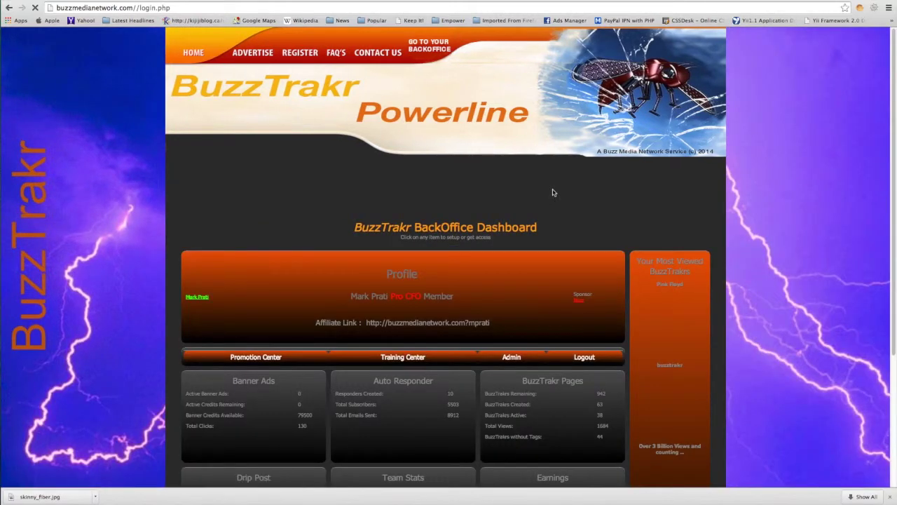
Open the Mailit email preview for the Daft Punk page from the BuzzTrakr Pages list
{"action": "scroll", "coordinate": [554, 310], "scroll_direction": "down", "scroll_amount": 3}
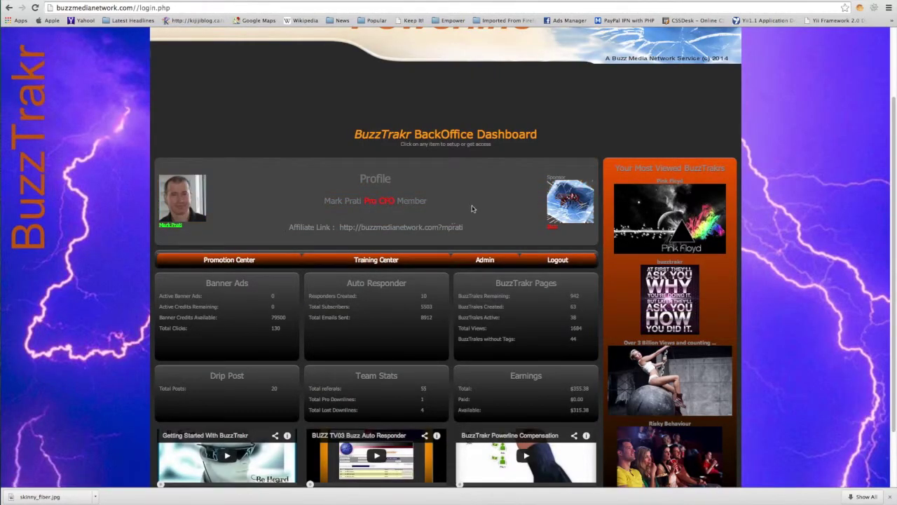
{"action": "left_click", "coordinate": [521, 304]}
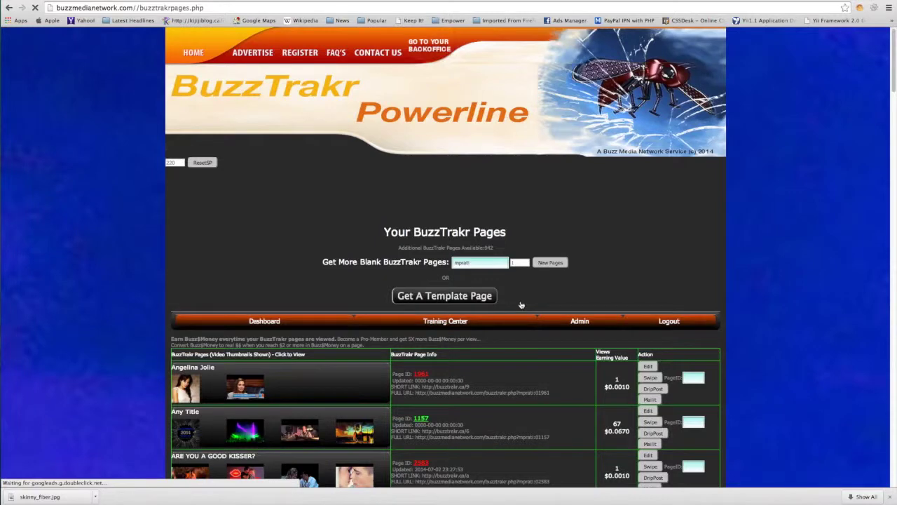
{"action": "left_click_drag", "start_coordinate": [894, 90], "coordinate": [892, 135]}
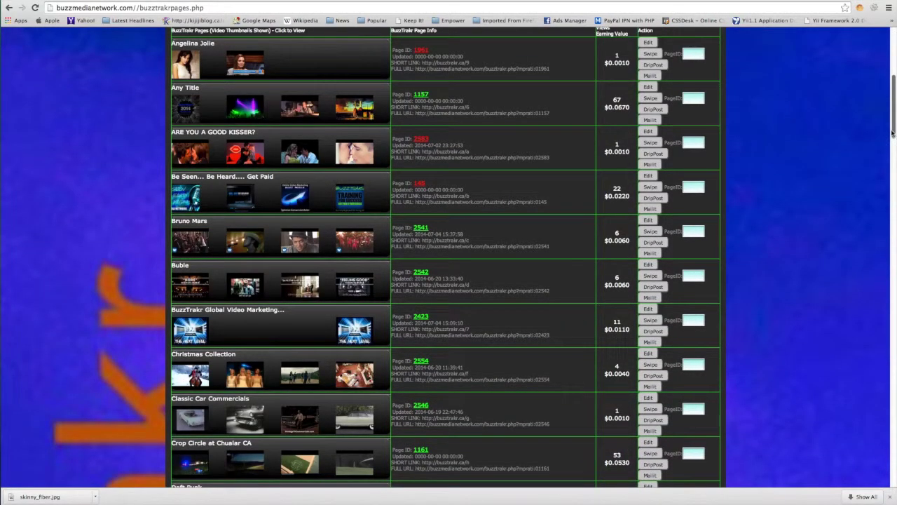
{"action": "left_click_drag", "start_coordinate": [893, 125], "coordinate": [894, 144]}
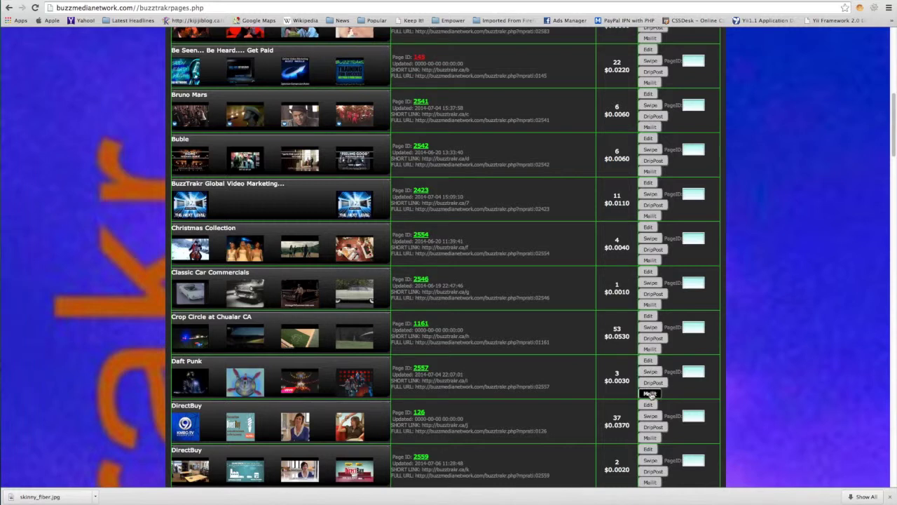
{"action": "left_click", "coordinate": [650, 393]}
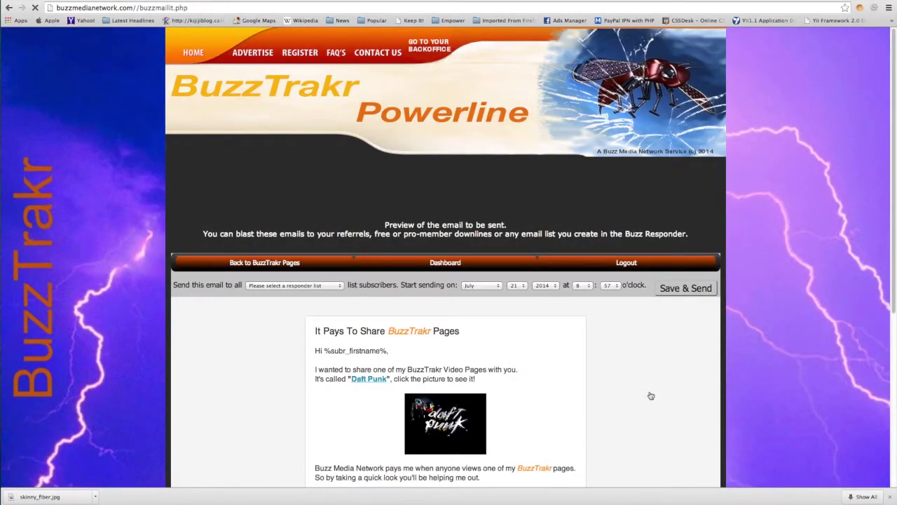
Choose My_test_campaign (9 subscribers) as the recipient list for the Daft Punk email
{"action": "left_click_drag", "start_coordinate": [894, 231], "coordinate": [895, 345]}
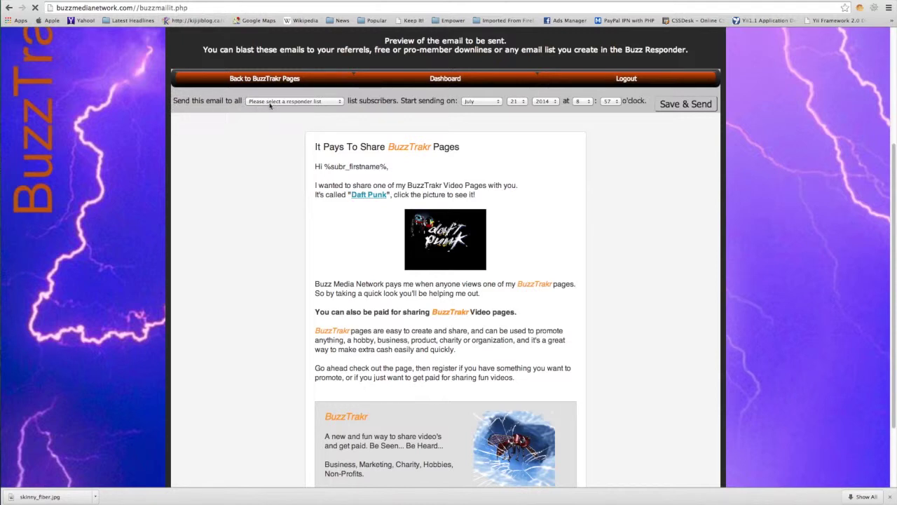
{"action": "left_click", "coordinate": [340, 102]}
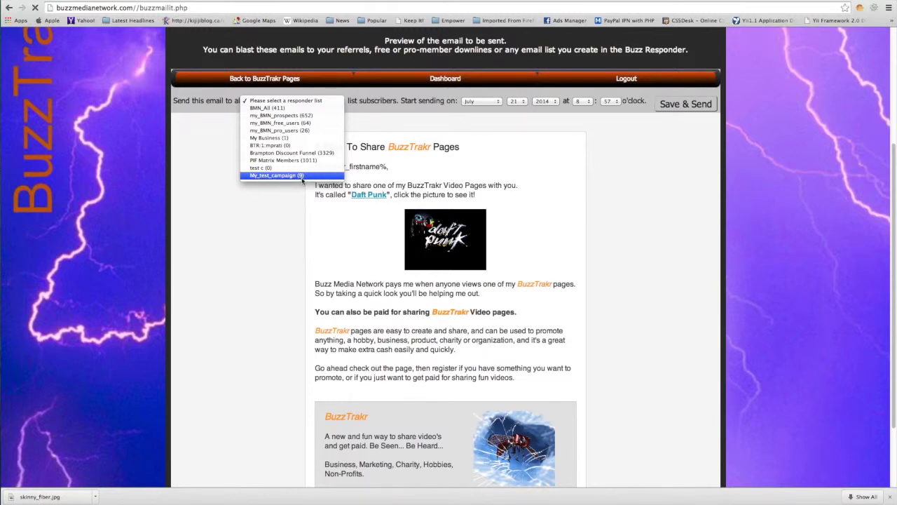
{"action": "left_click", "coordinate": [294, 178]}
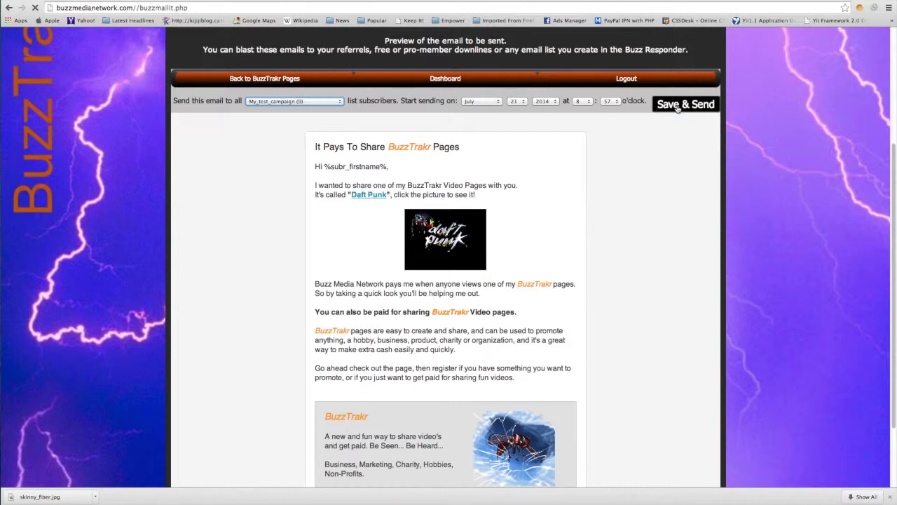
{"action": "scroll", "coordinate": [620, 96], "scroll_direction": "down", "scroll_amount": 1}
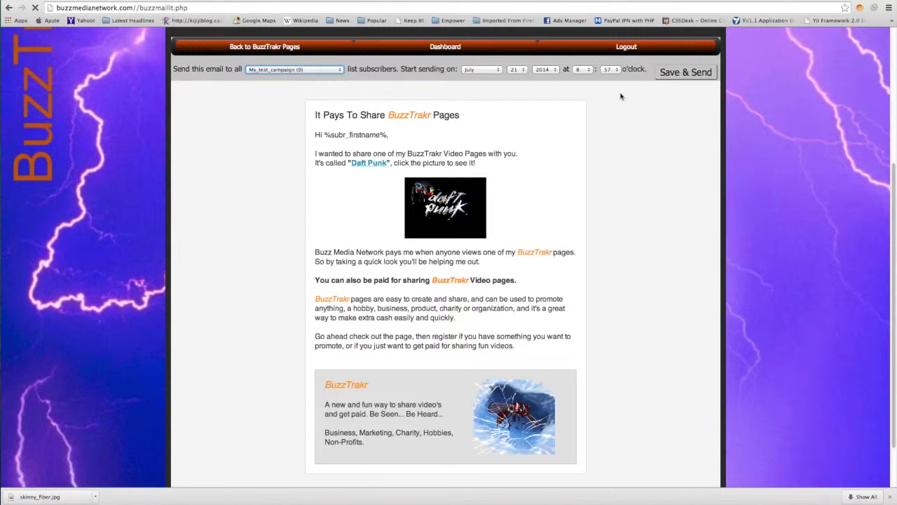
Save and send the Daft Punk email, then go back to the BuzzTrakr Pages list
{"action": "left_click", "coordinate": [685, 73]}
{"action": "left_click", "coordinate": [294, 48]}
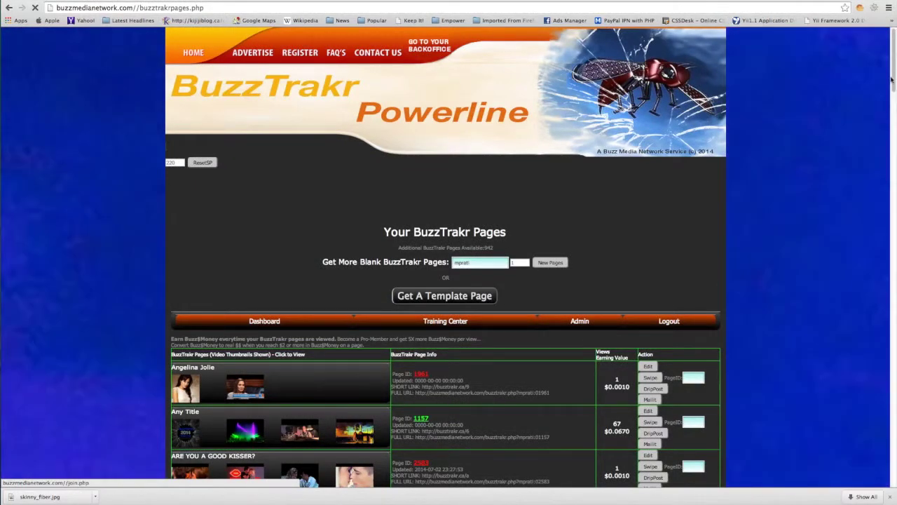
Launch Mailit for the Harley-Davidson Motorcycles page
{"action": "scroll", "coordinate": [892, 81], "scroll_direction": "down", "scroll_amount": 20}
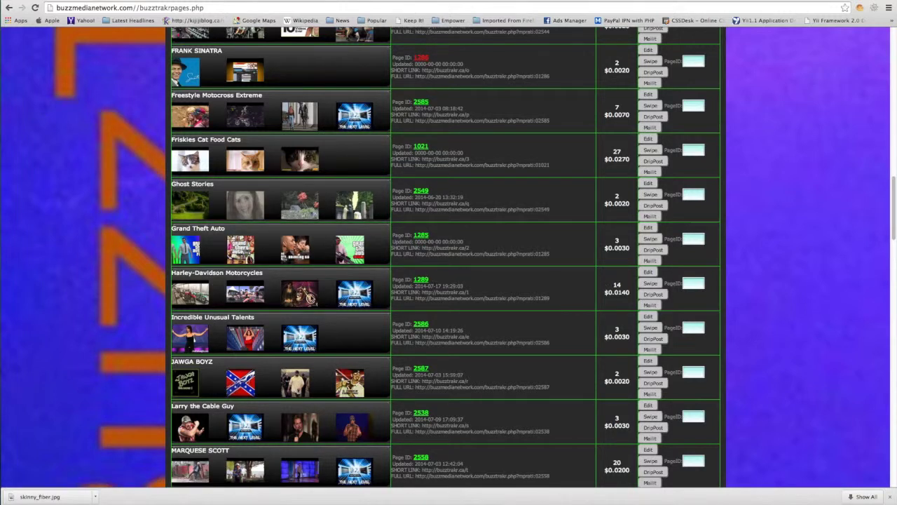
{"action": "left_click", "coordinate": [651, 306]}
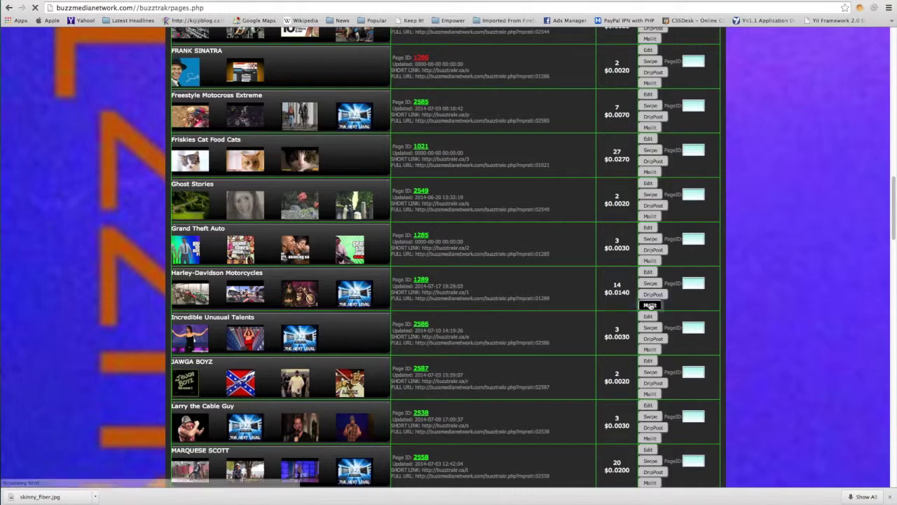